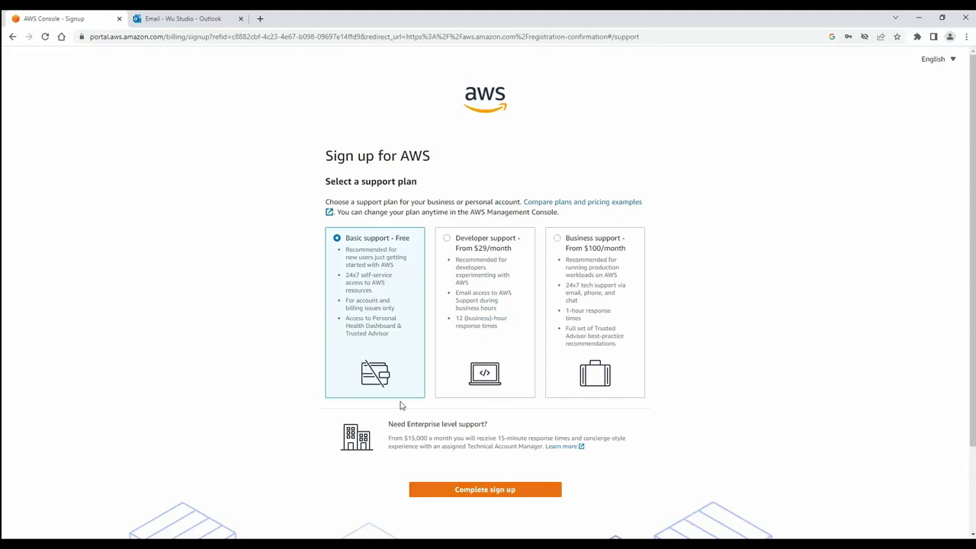
# Complete the AWS account sign-up on the Basic support – Free plan
pyautogui.click(483, 492)
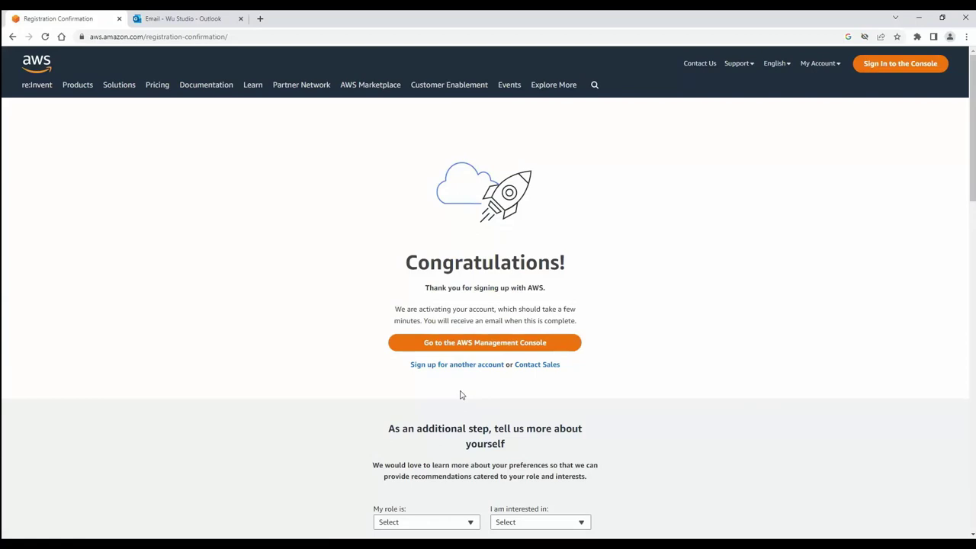
# Go to the console sign-in as root user and paste the account's e-mail address
pyautogui.click(476, 344)
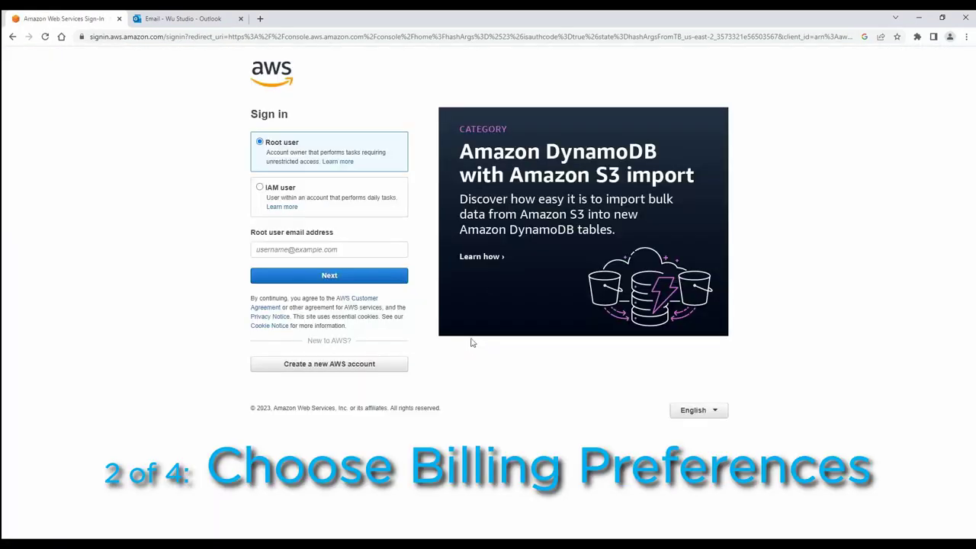
pyautogui.click(275, 249)
pyautogui.hotkey('ctrl', 'v')
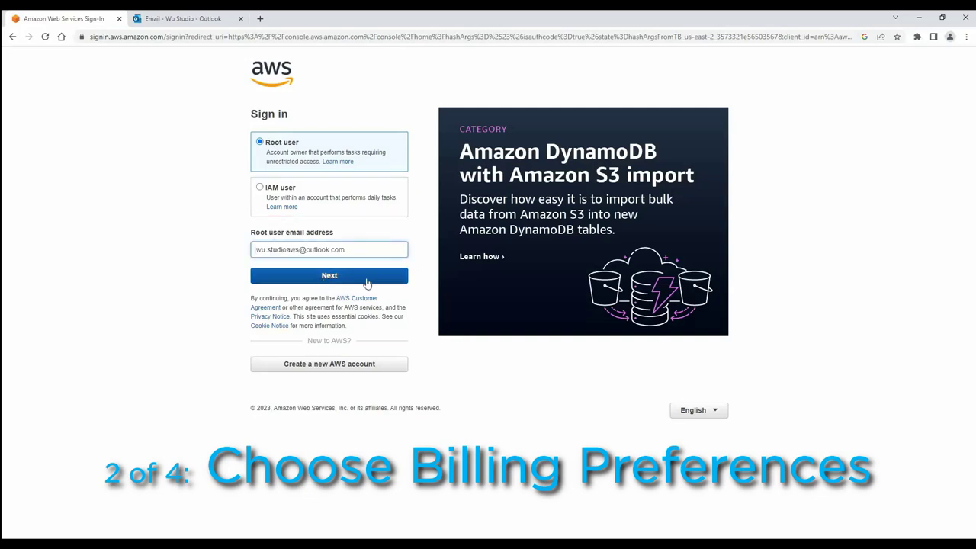
pyautogui.click(366, 283)
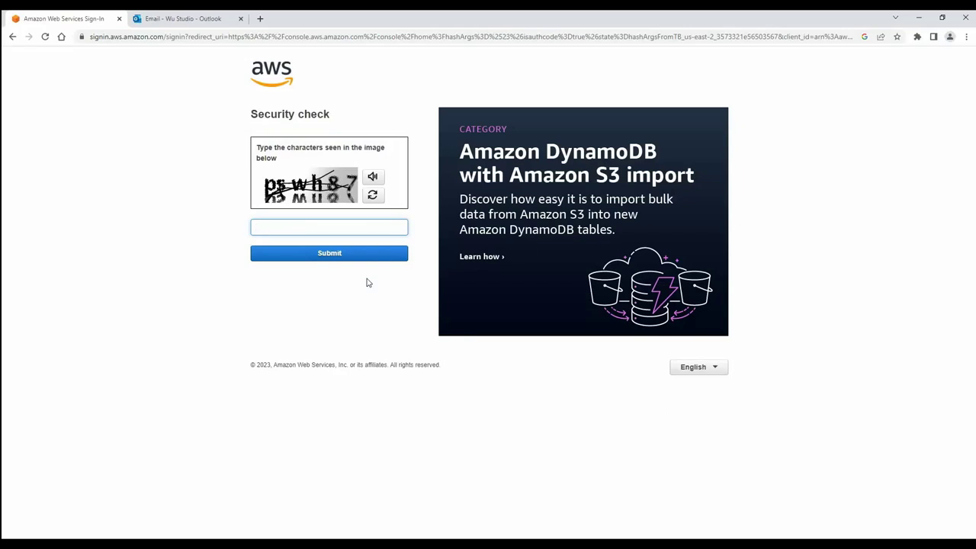
# Enter the security check characters and the root user password to sign in
pyautogui.write('pswh87')
pyautogui.click(333, 255)
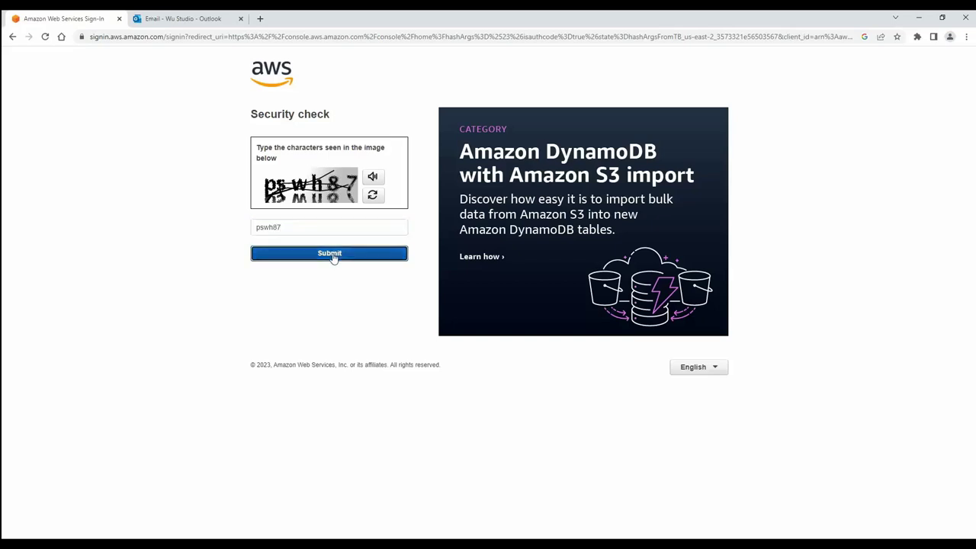
pyautogui.write('••••••••••')
pyautogui.click(336, 204)
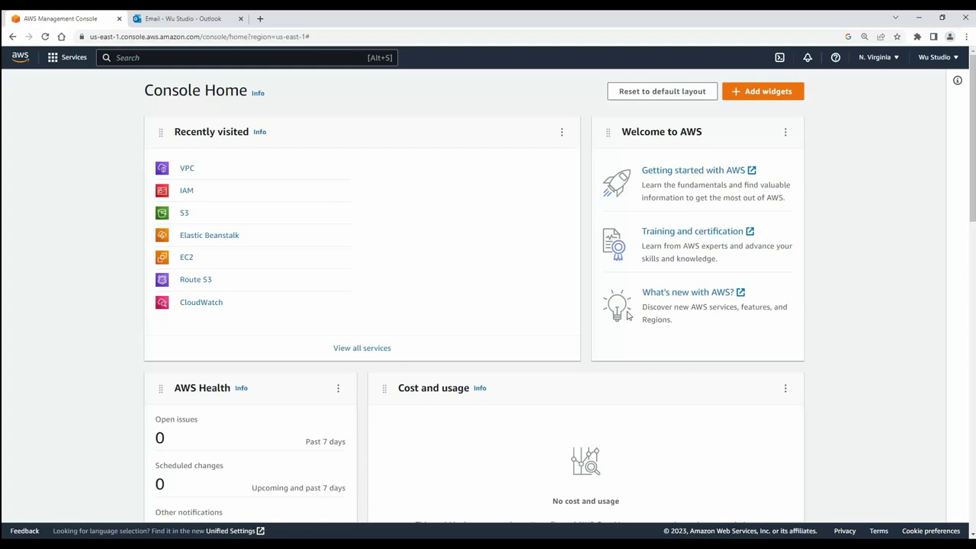
# Search for 'billing' and open the Billing preferences page
pyautogui.click(135, 58)
pyautogui.write('billing')
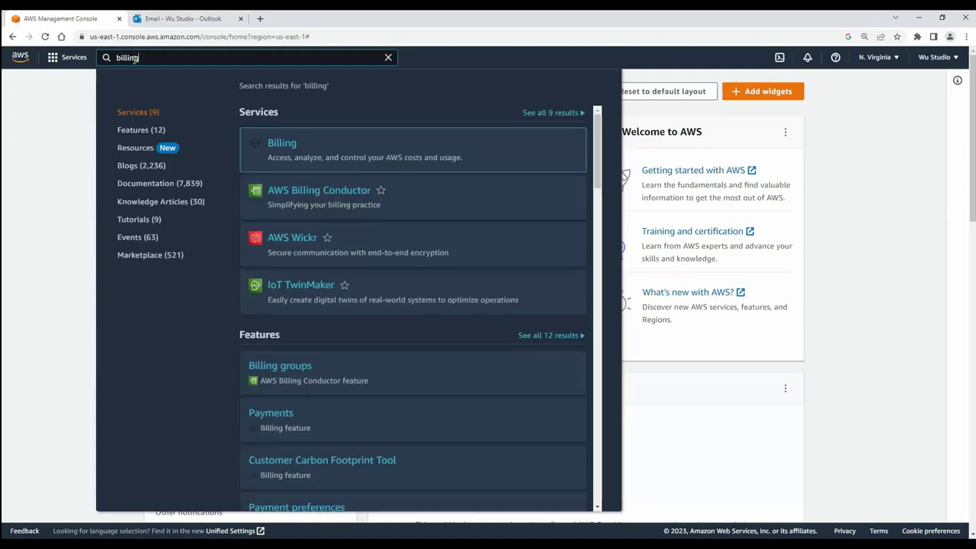
pyautogui.click(278, 150)
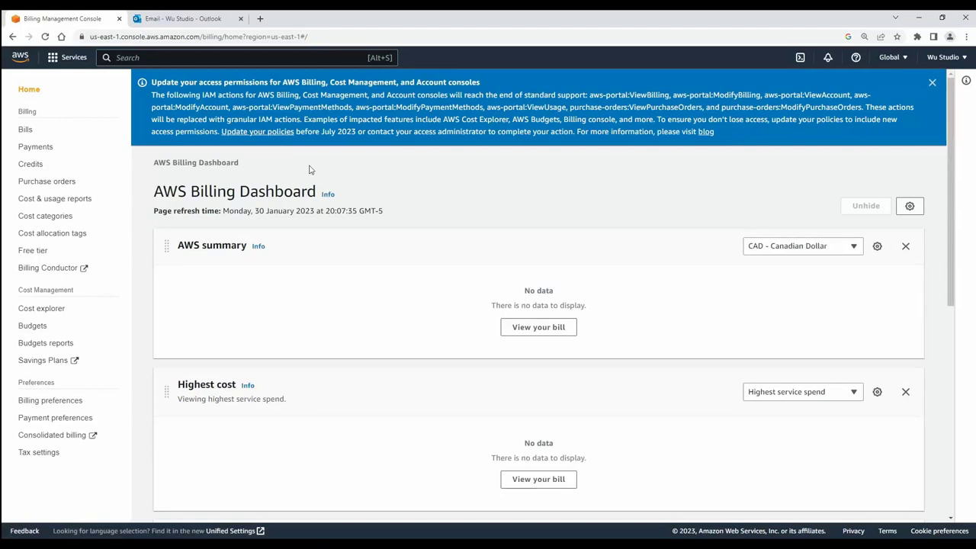
pyautogui.click(43, 401)
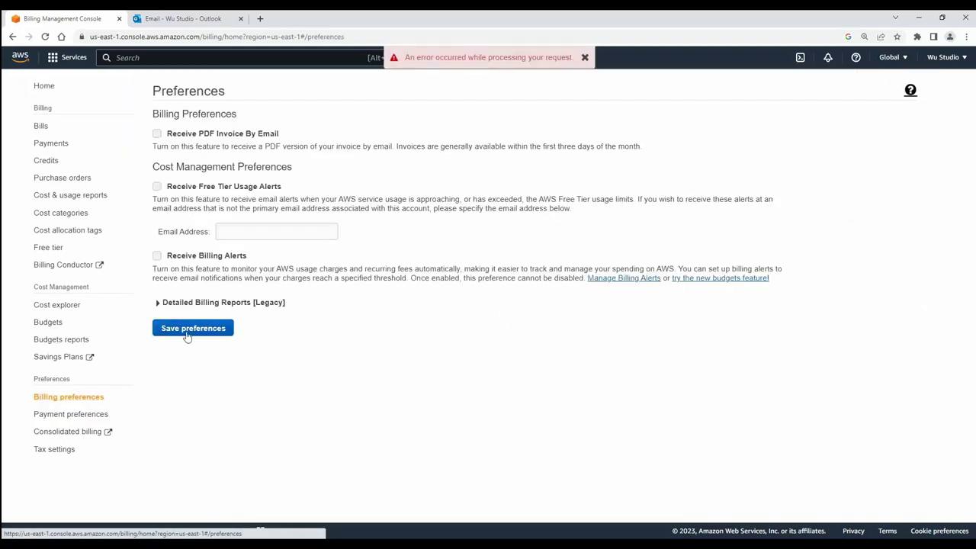
# Enable PDF invoices by email and billing alerts, then save the billing preferences
pyautogui.click(156, 134)
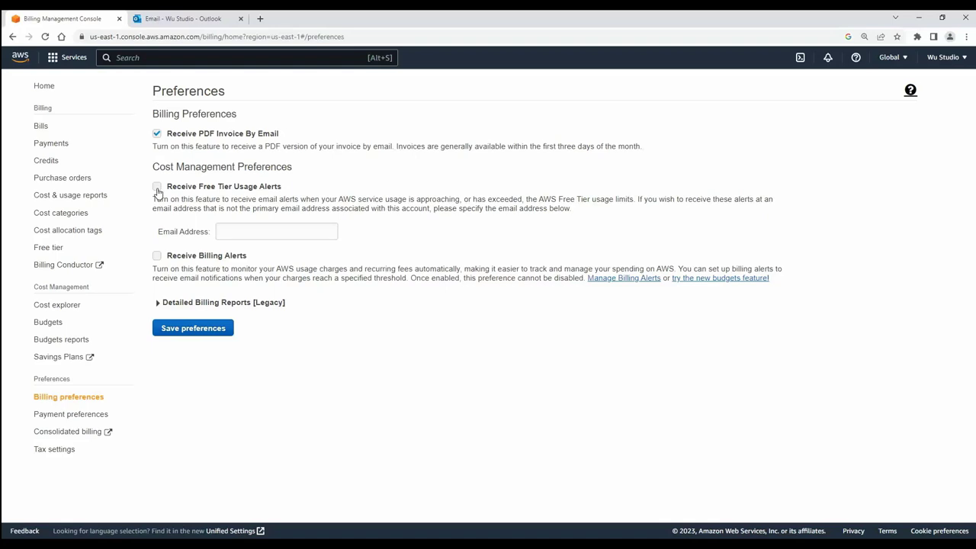
pyautogui.click(156, 256)
pyautogui.click(179, 329)
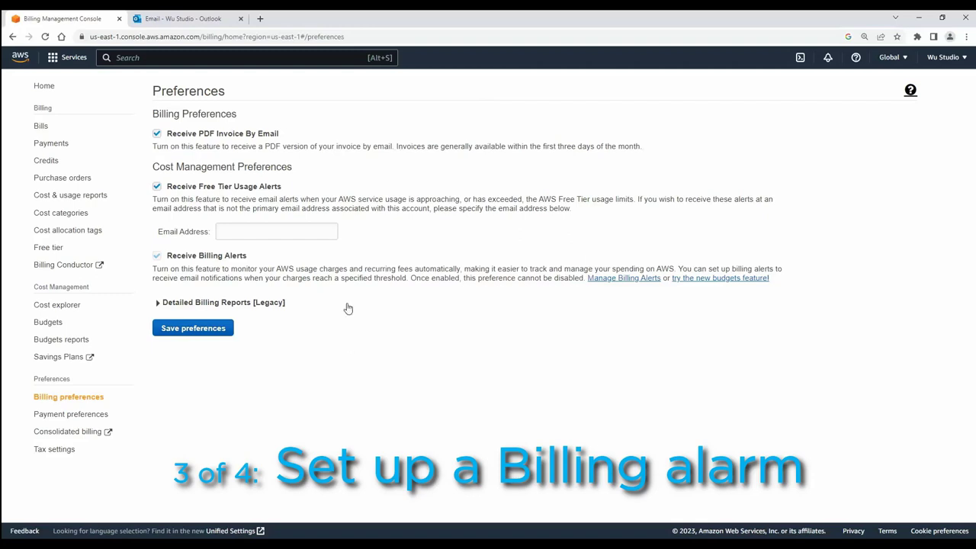
# Search for 'cloudwatch', open CloudWatch and go to its All alarms list
pyautogui.click(138, 58)
pyautogui.write('cloud')
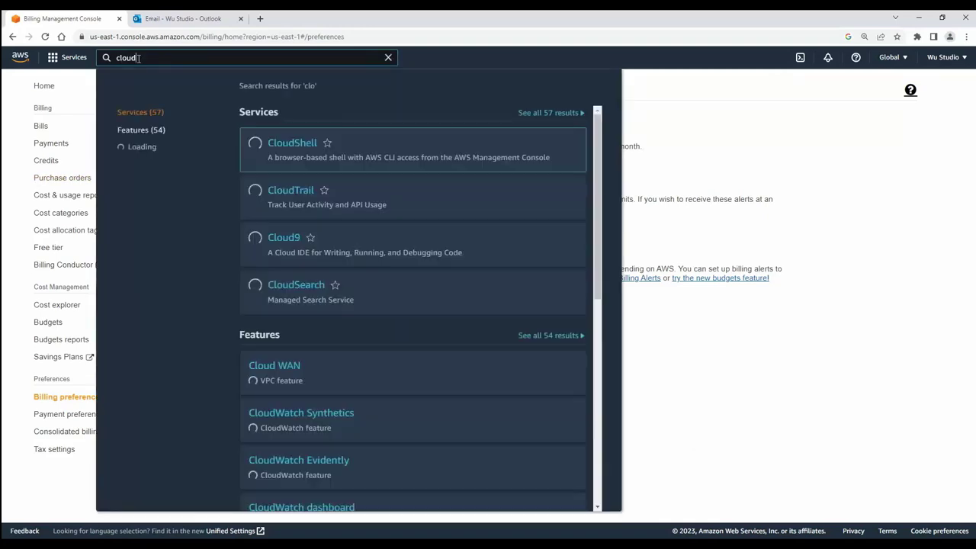
pyautogui.write('watch')
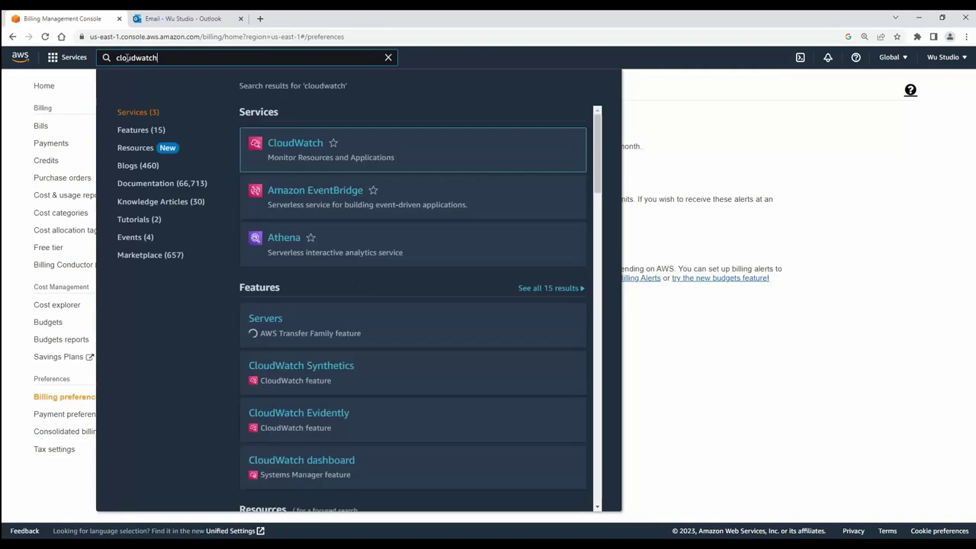
pyautogui.click(296, 147)
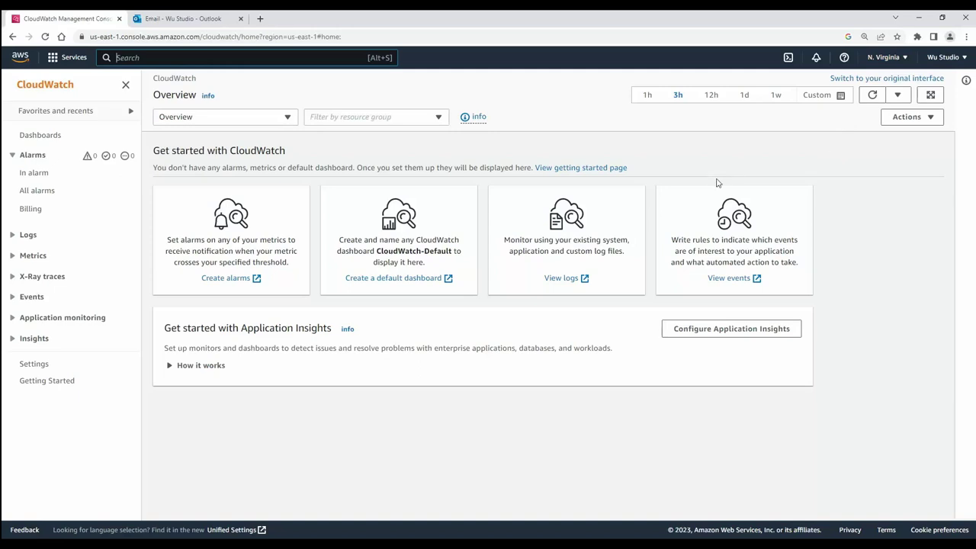
pyautogui.click(284, 228)
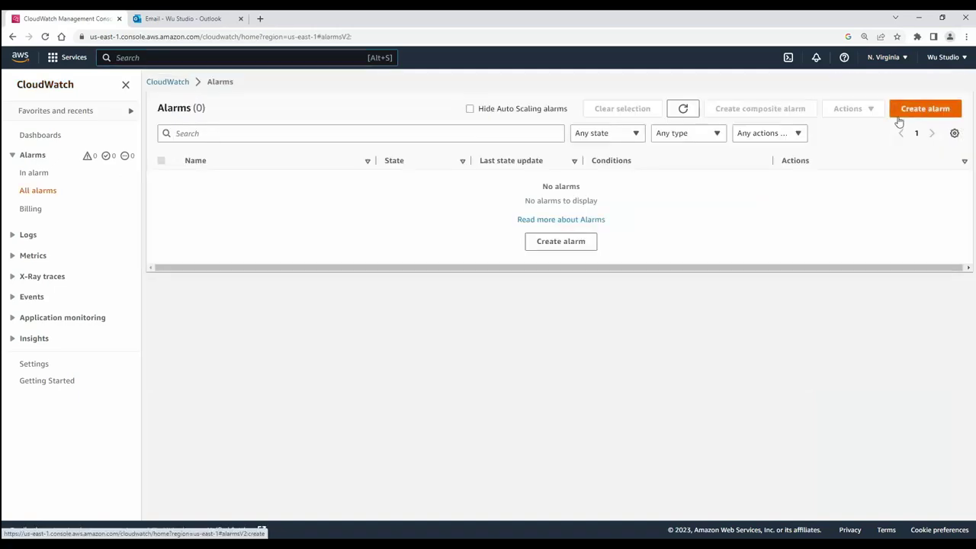
# Create an alarm on the Billing › Total Estimated Charge EstimatedCharges metric in USD
pyautogui.click(900, 114)
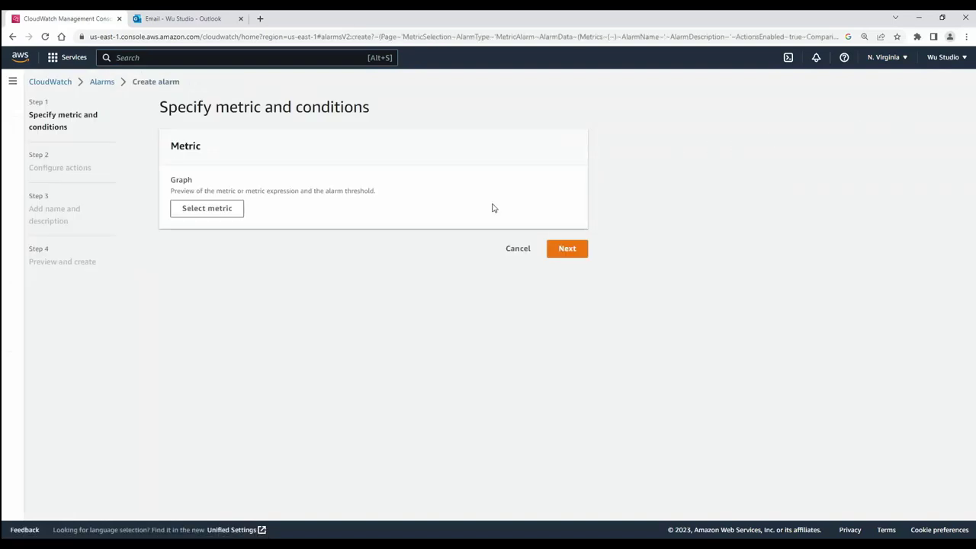
pyautogui.click(218, 219)
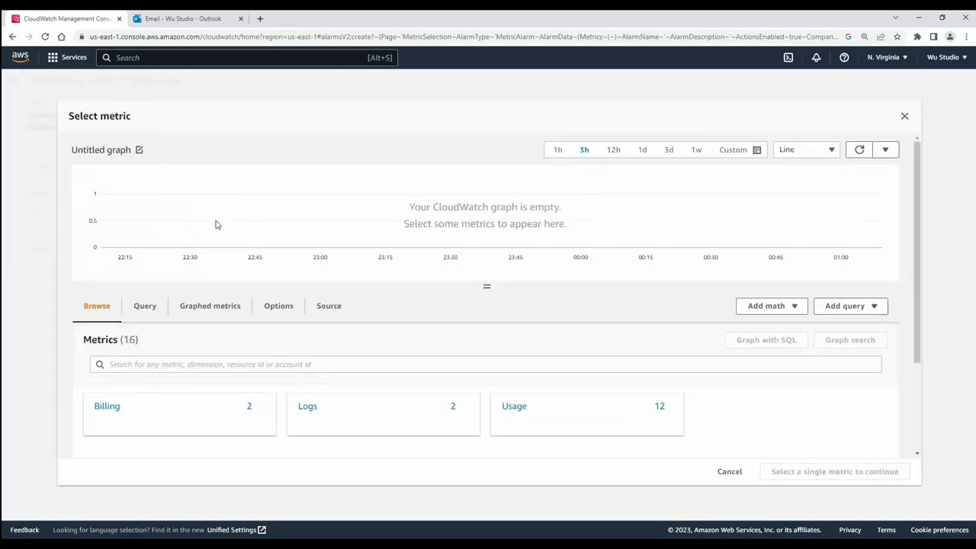
pyautogui.click(107, 406)
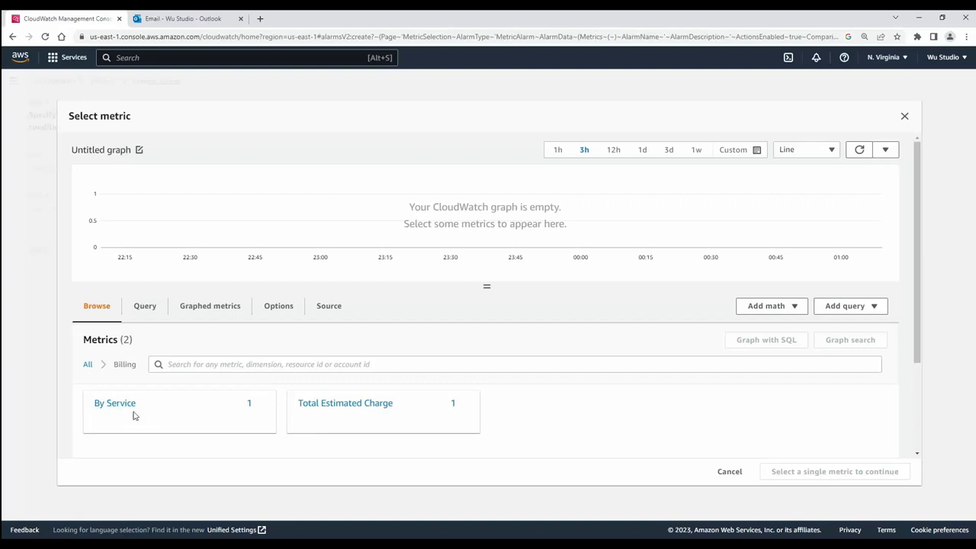
pyautogui.click(332, 413)
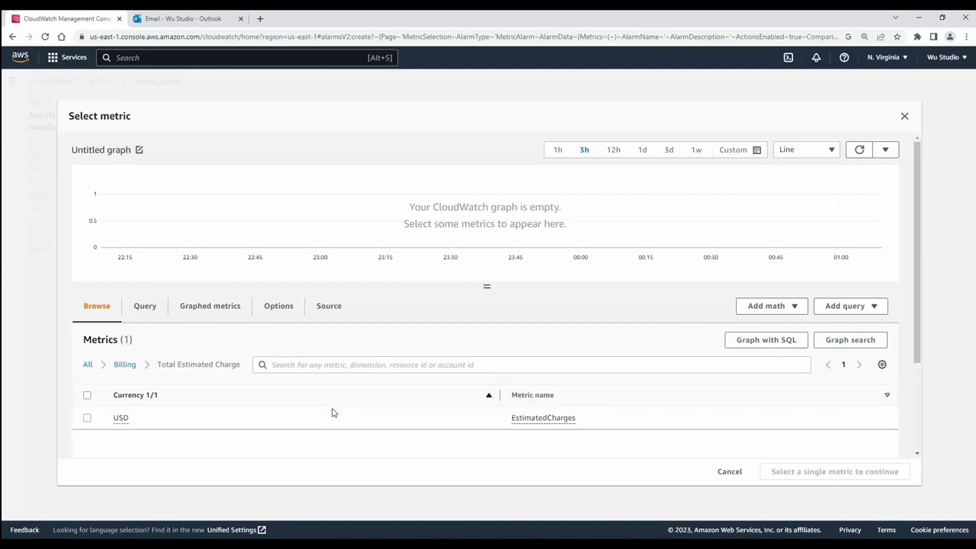
pyautogui.click(88, 423)
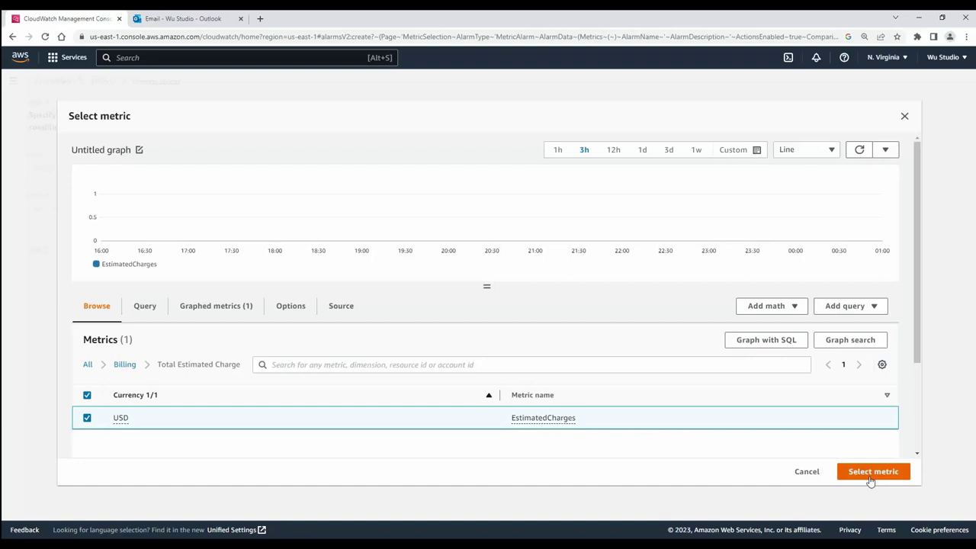
pyautogui.click(870, 473)
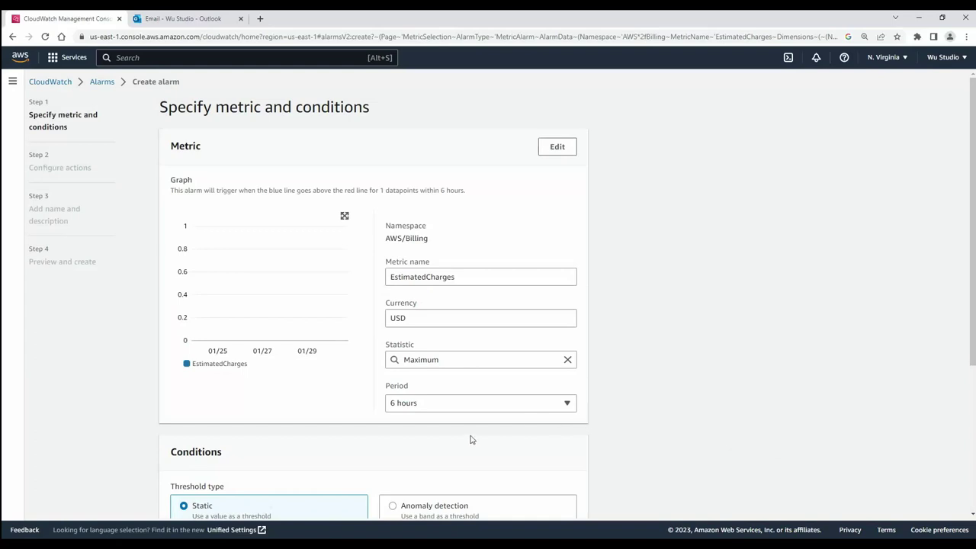
# Set a static Greater threshold of 5 USD for the alarm condition
pyautogui.scroll(-1, 470, 438)
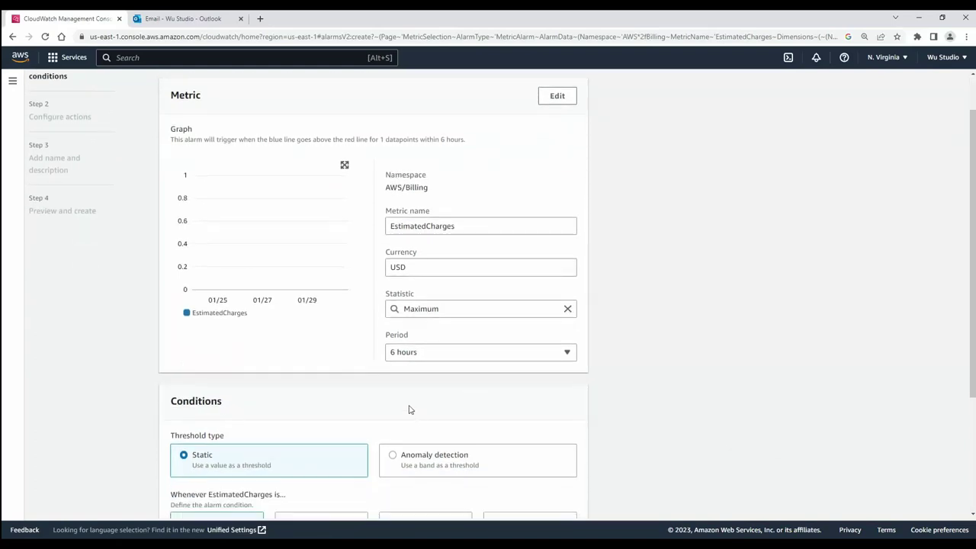
pyautogui.scroll(-1, 408, 409)
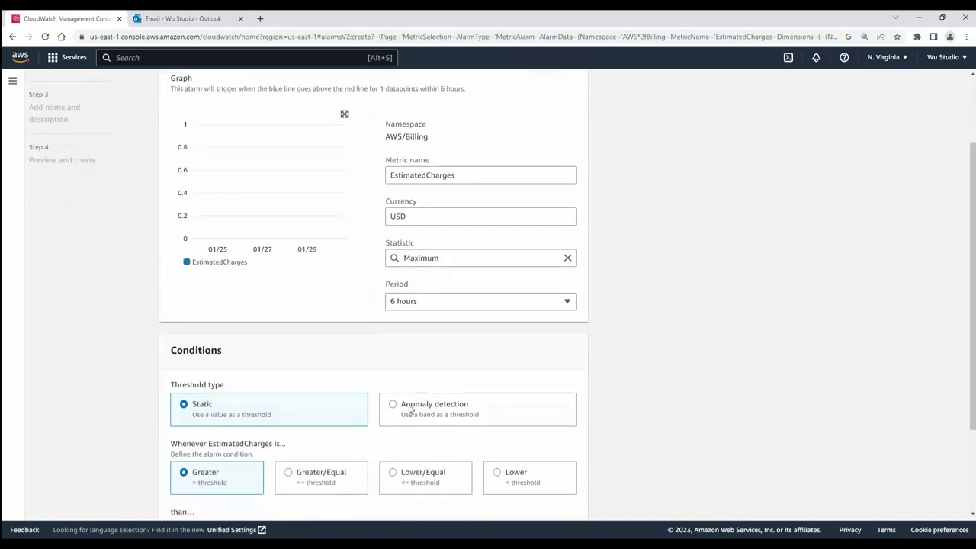
pyautogui.scroll(-1, 409, 410)
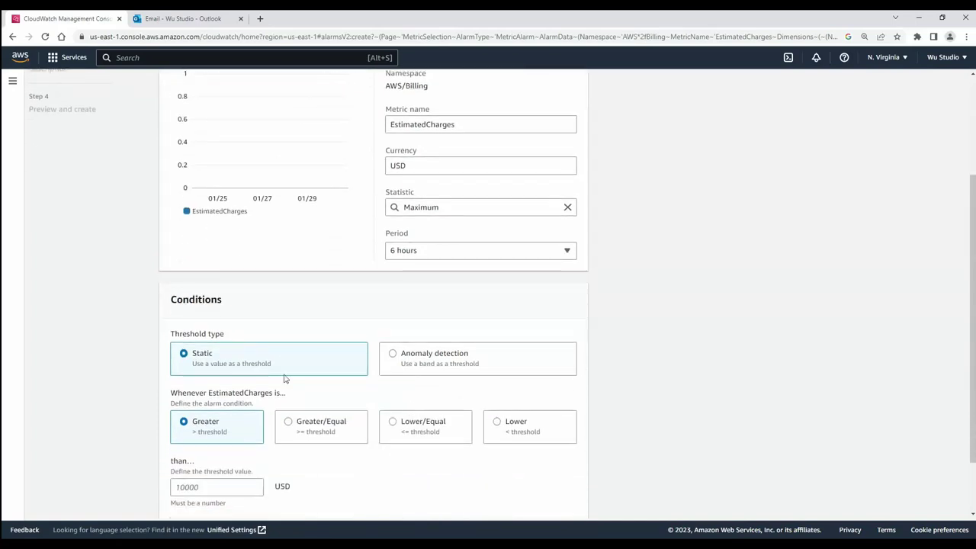
pyautogui.scroll(-1, 252, 364)
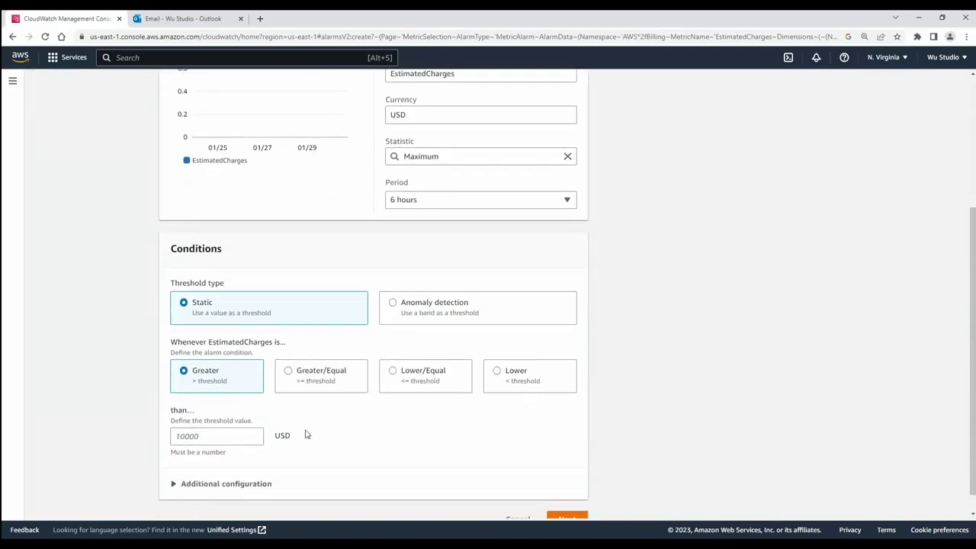
pyautogui.scroll(-1, 352, 452)
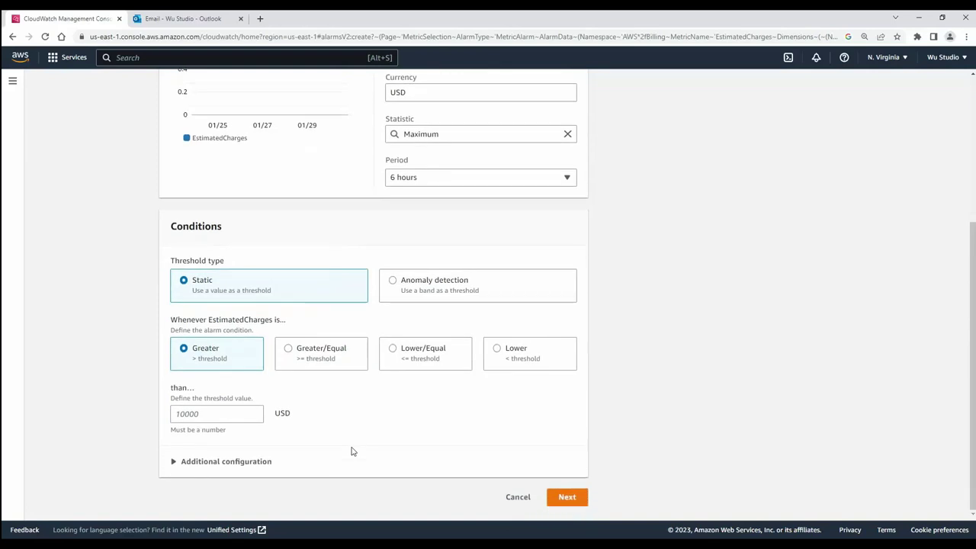
pyautogui.click(199, 414)
pyautogui.write('5')
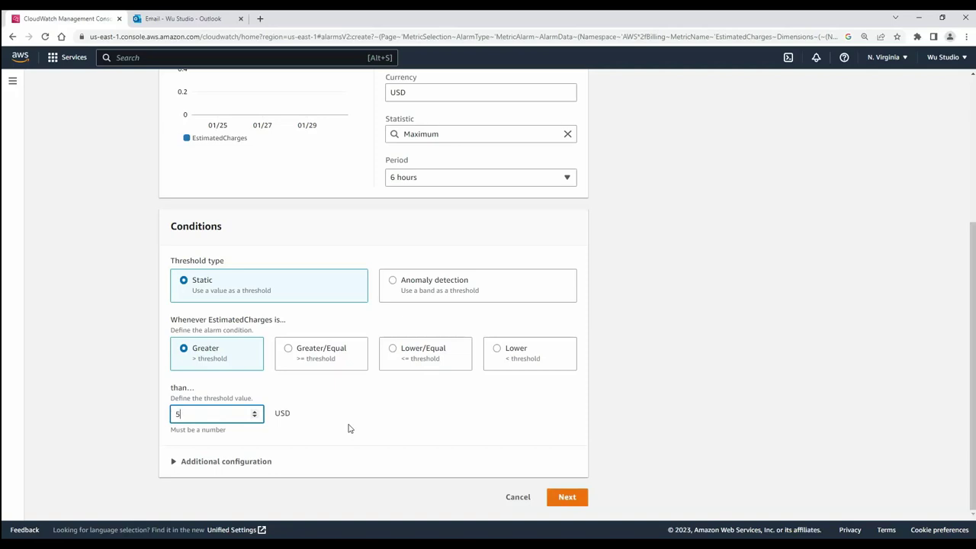
pyautogui.click(583, 502)
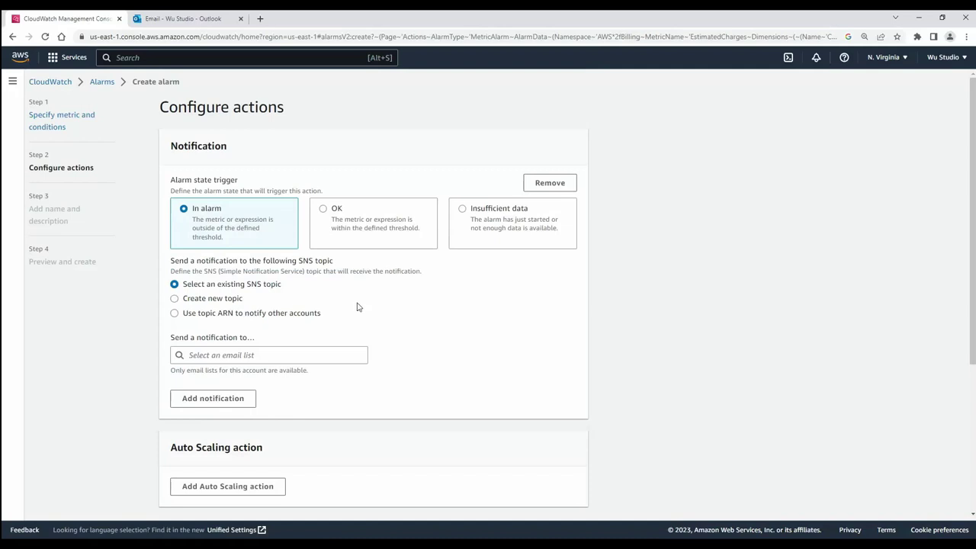
# Create SNS topic Default_CloudWatch_Alarms_Topic with the account's e-mail as its endpoint
pyautogui.scroll(-1, 357, 304)
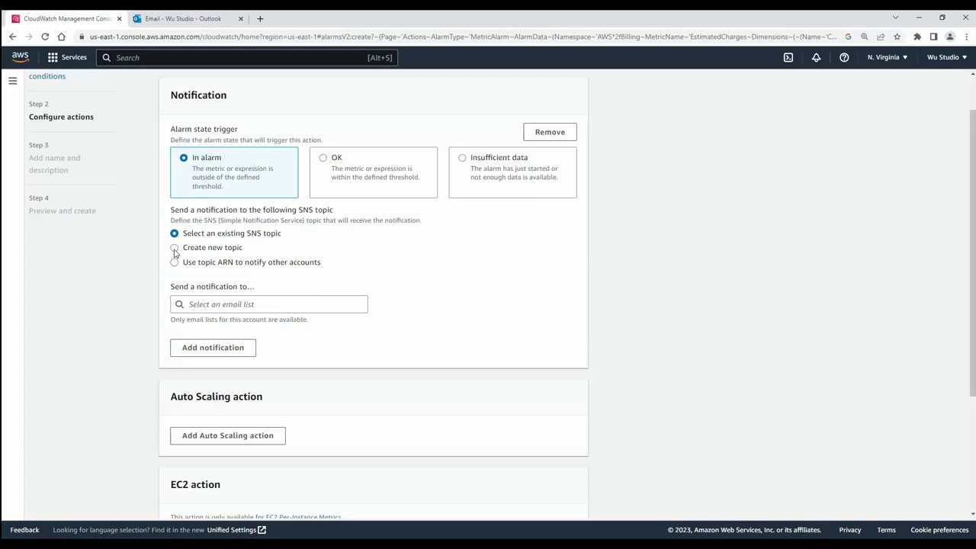
pyautogui.click(175, 247)
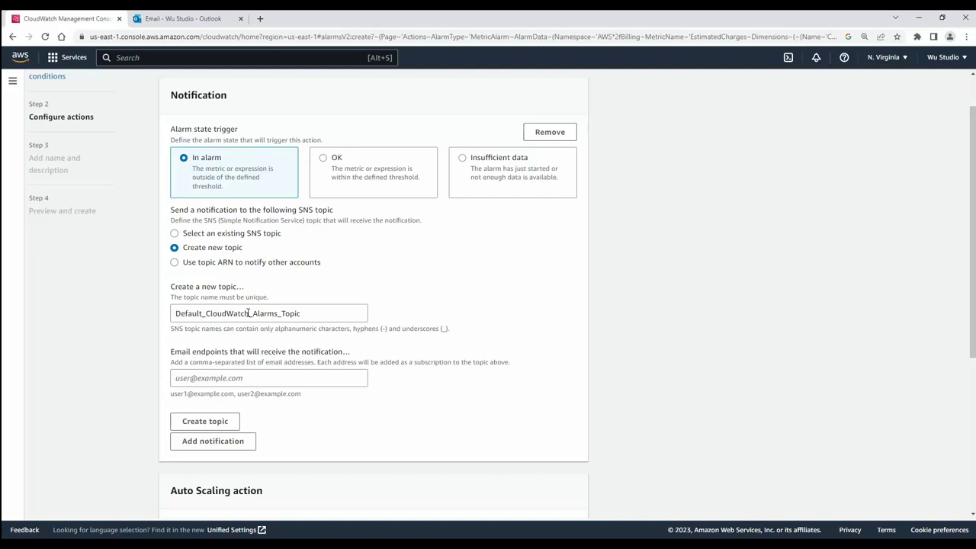
pyautogui.click(224, 379)
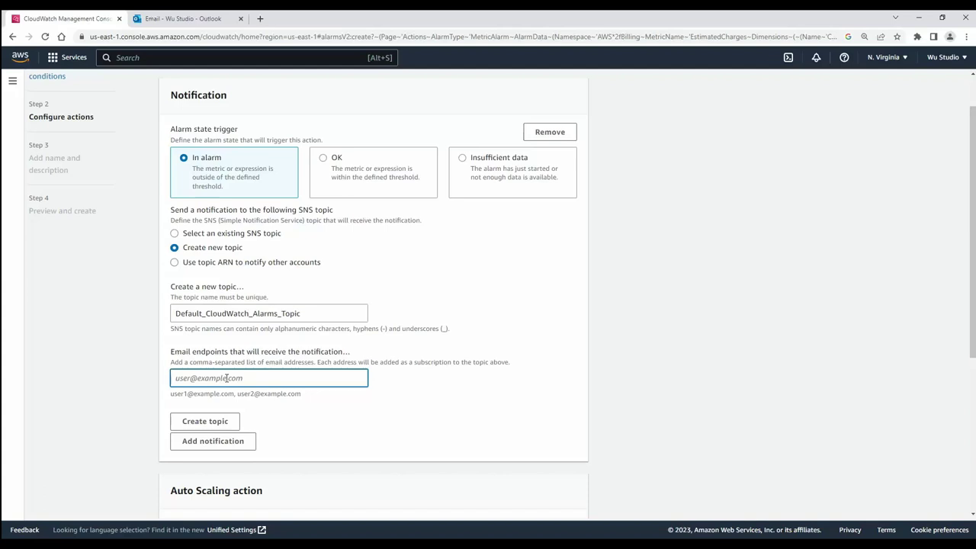
pyautogui.hotkey('ctrl', 'v')
pyautogui.scroll(-3, 199, 279)
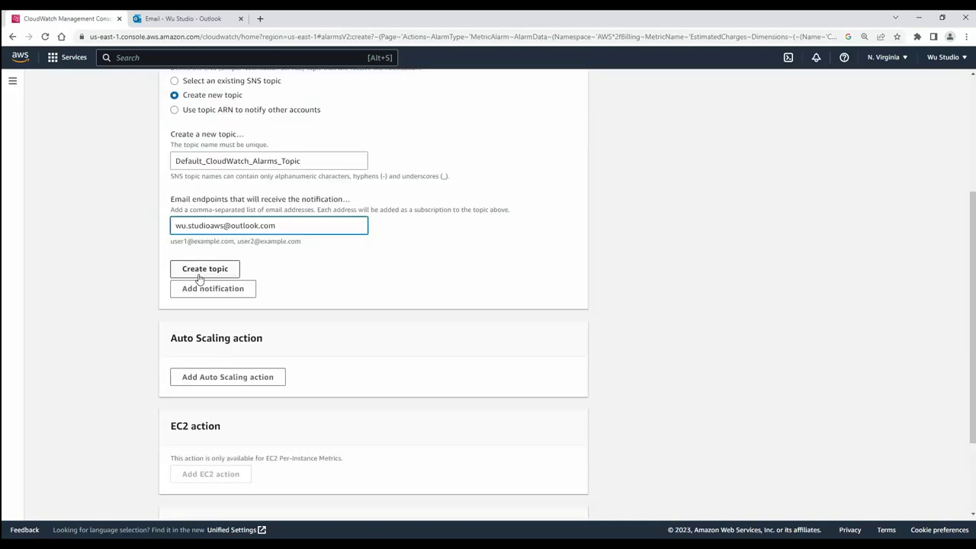
pyautogui.click(199, 271)
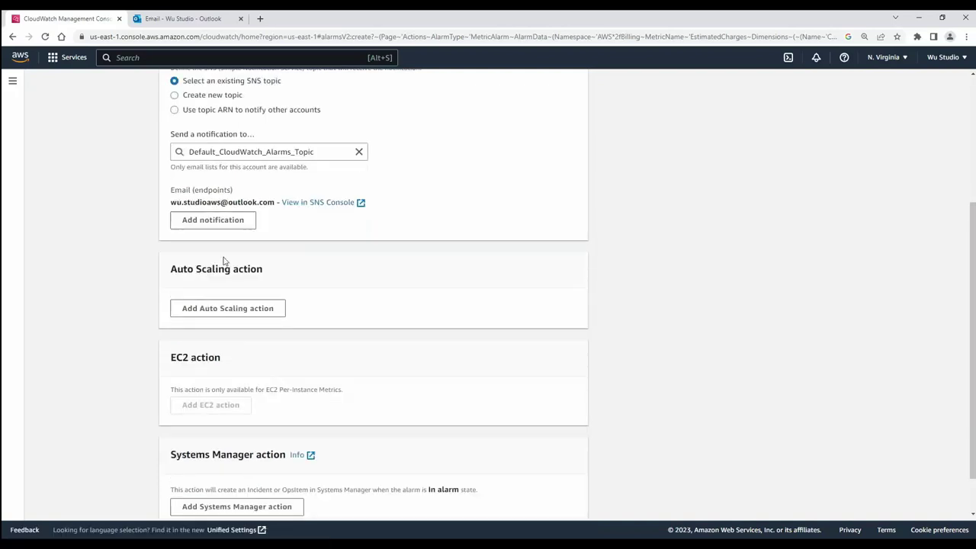
pyautogui.scroll(1, 301, 264)
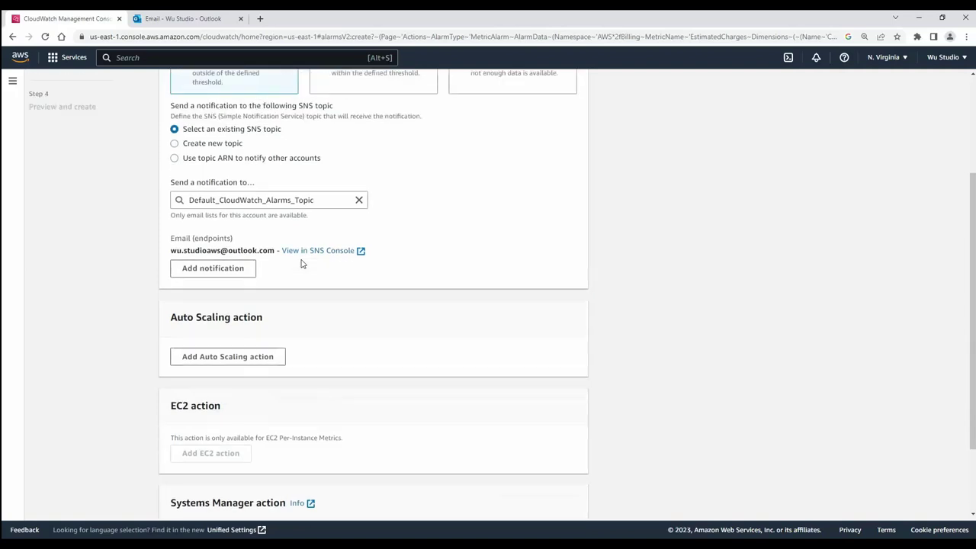
pyautogui.scroll(-2, 301, 264)
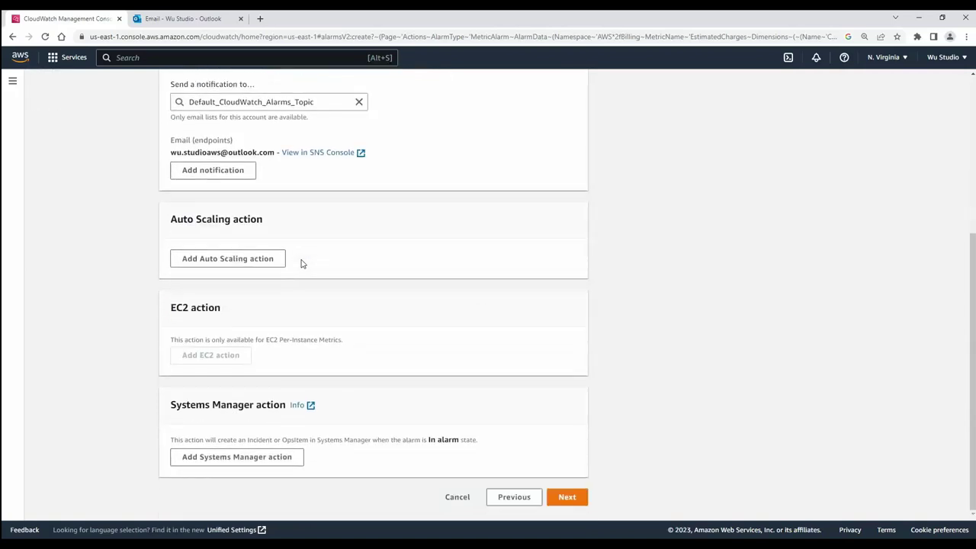
pyautogui.click(565, 497)
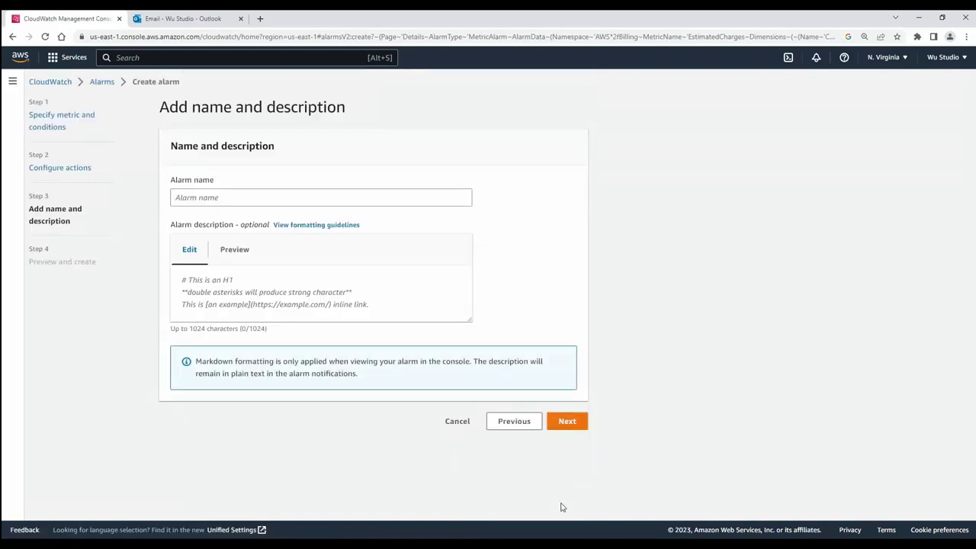
# Name the alarm 'MyBillingAlarm' and go on to Preview and create
pyautogui.click(195, 199)
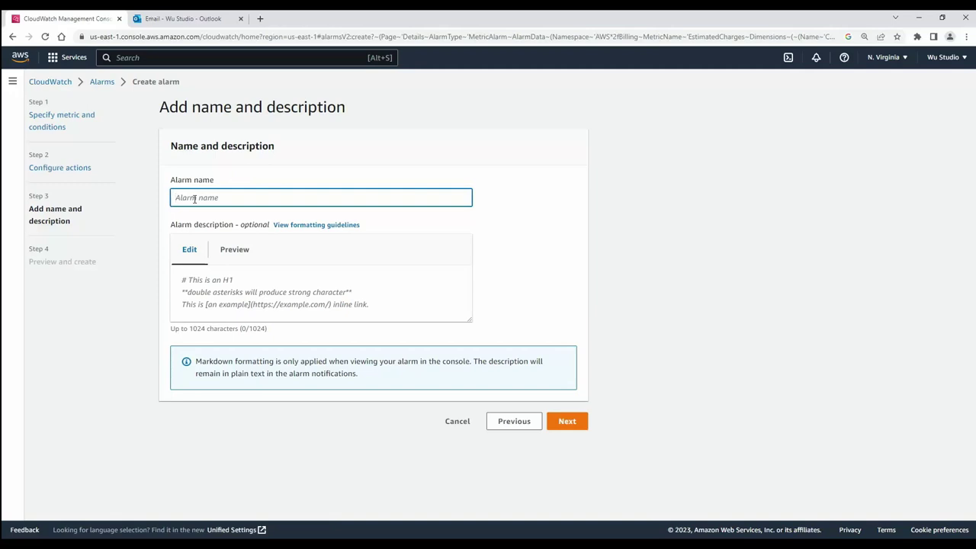
pyautogui.write('MyBillingAlarm')
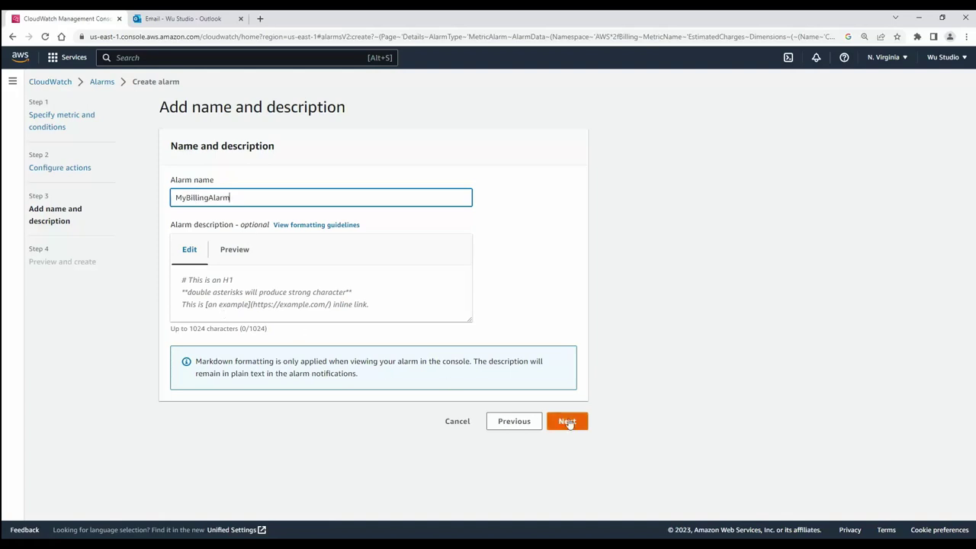
pyautogui.click(567, 421)
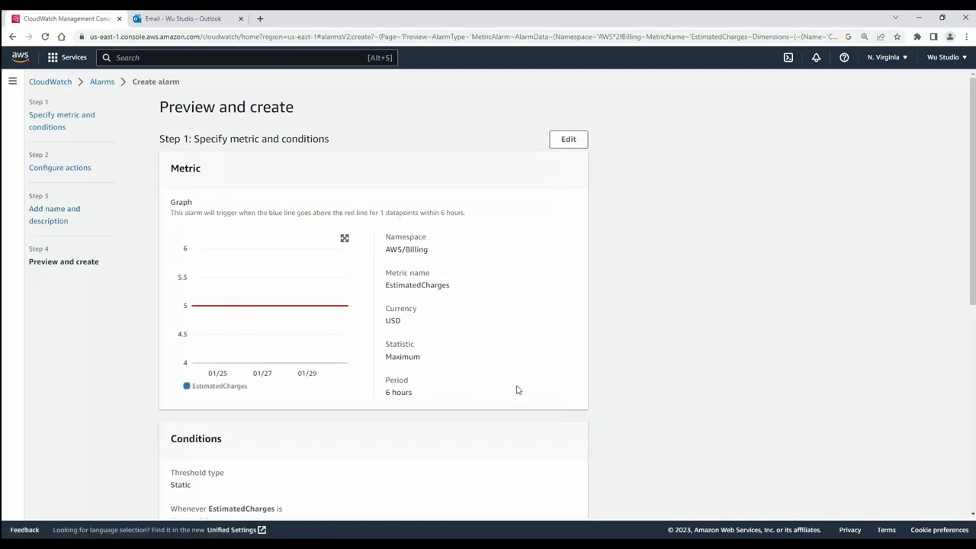
# Review and create MyBillingAlarm, then check its pending-confirmation action warning
pyautogui.scroll(-3, 519, 389)
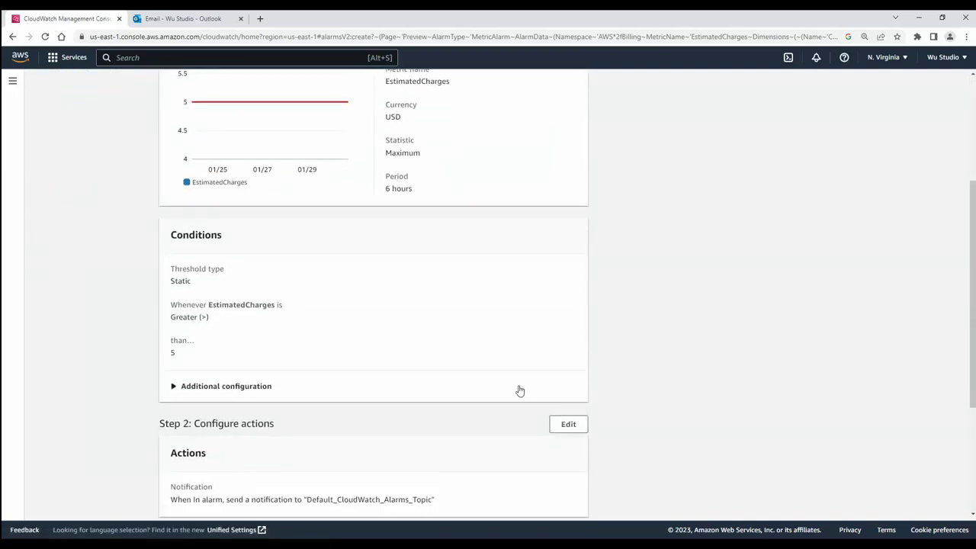
pyautogui.scroll(-3, 519, 390)
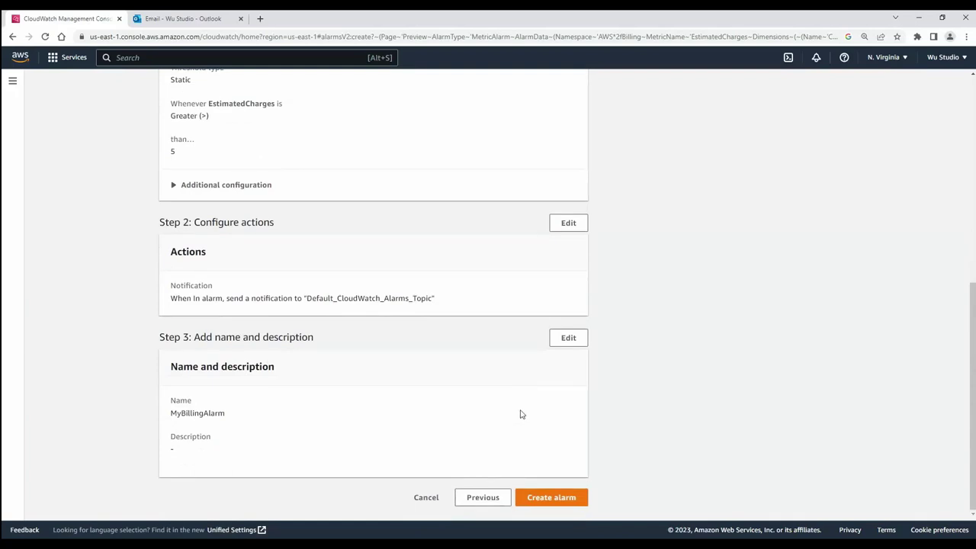
pyautogui.scroll(6, 522, 407)
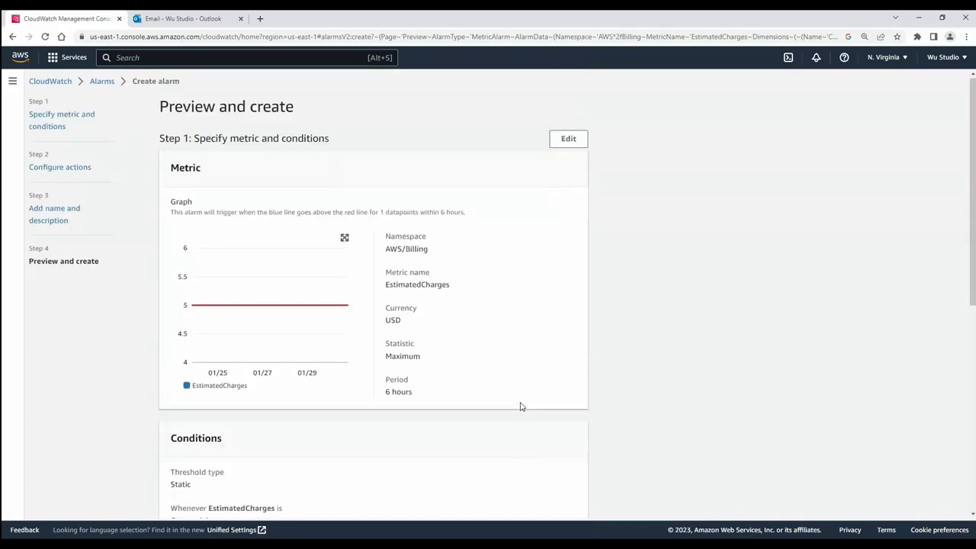
pyautogui.scroll(-6, 519, 405)
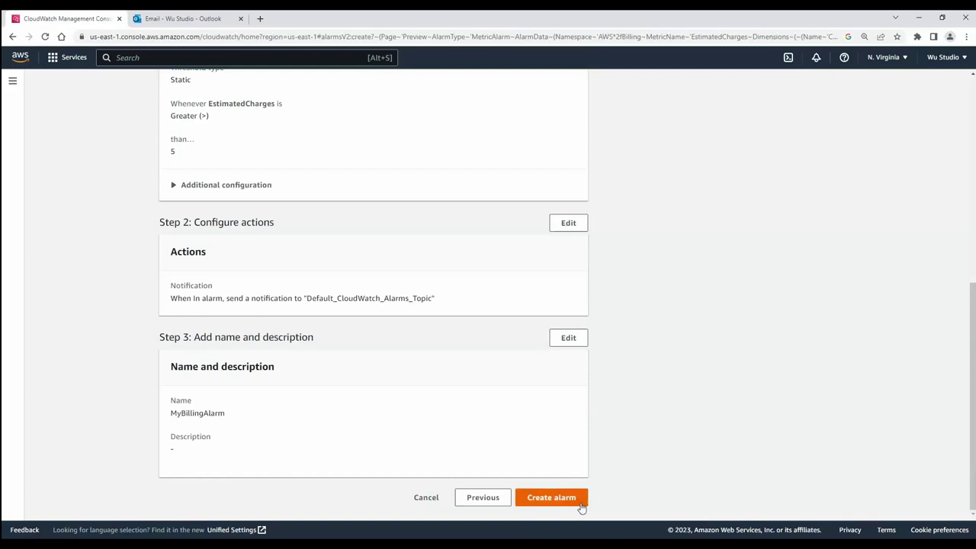
pyautogui.click(551, 497)
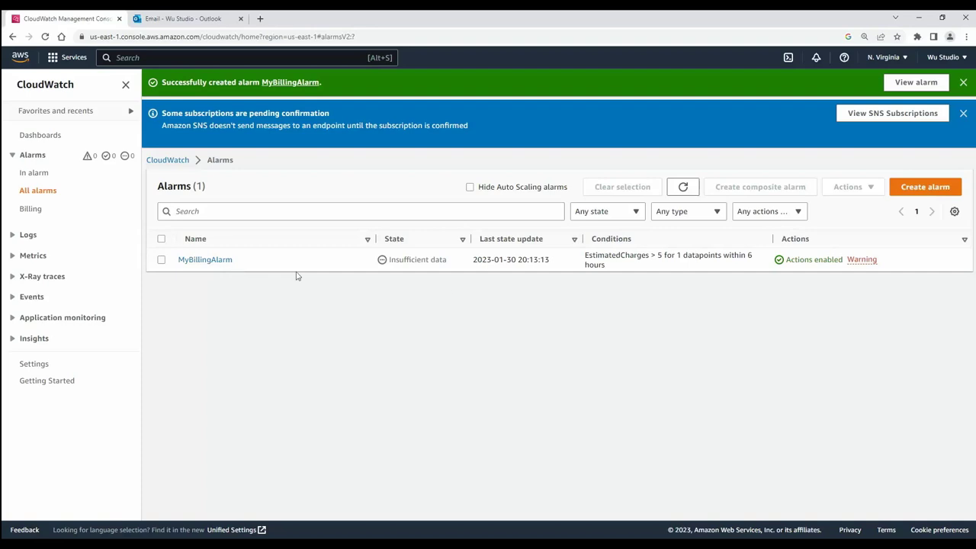
pyautogui.click(859, 264)
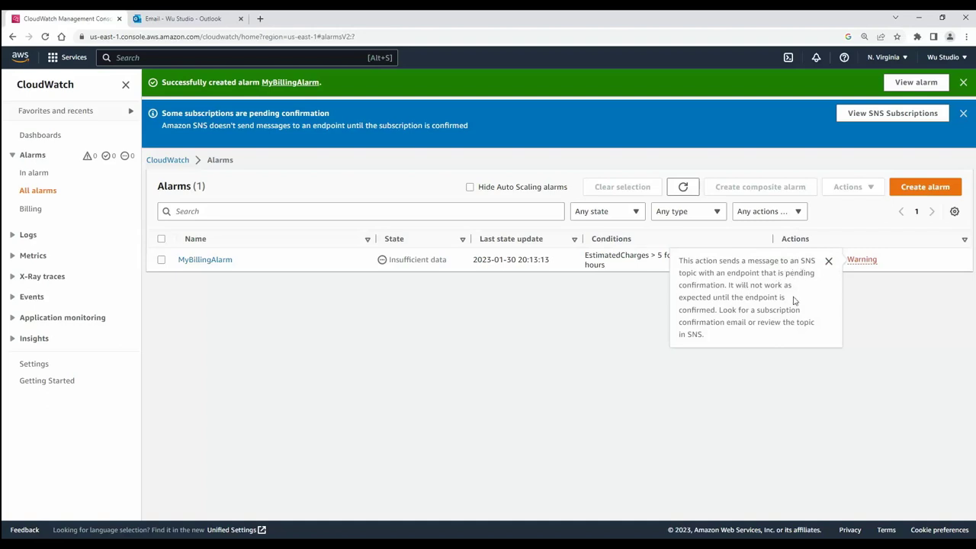
pyautogui.click(534, 185)
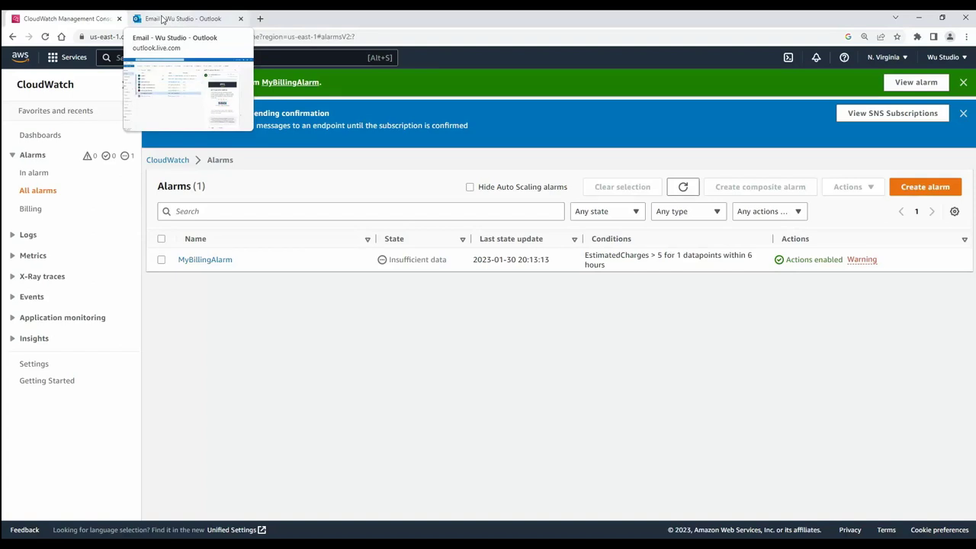
# Confirm the subscription from the AWS Notifications e-mail in Outlook and return to CloudWatch
pyautogui.click(162, 20)
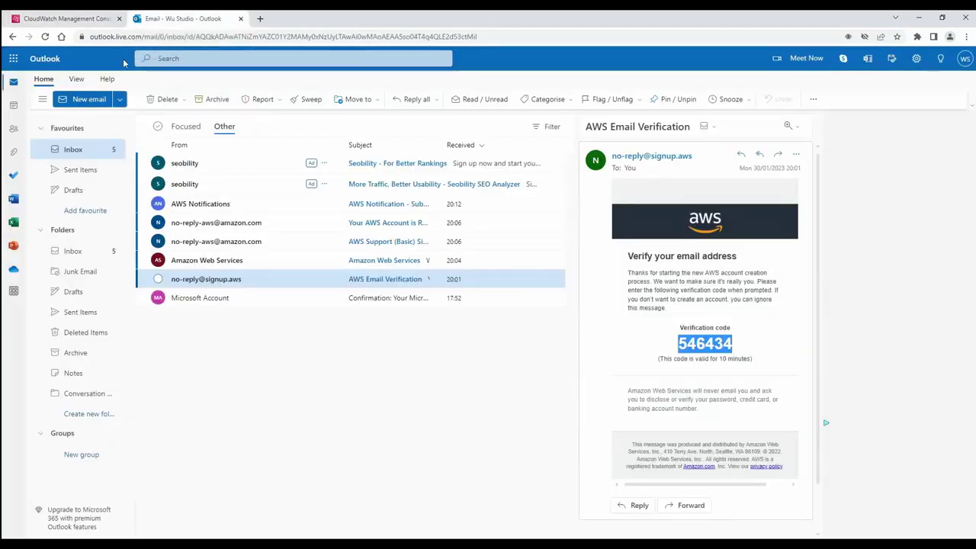
pyautogui.click(193, 205)
pyautogui.doubleClick(193, 204)
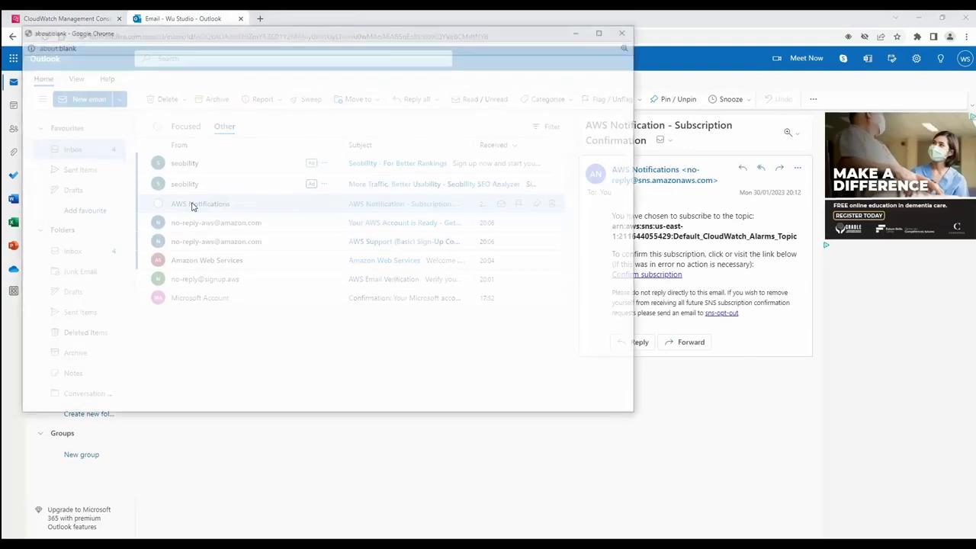
pyautogui.moveTo(329, 38); pyautogui.dragTo(456, 65)
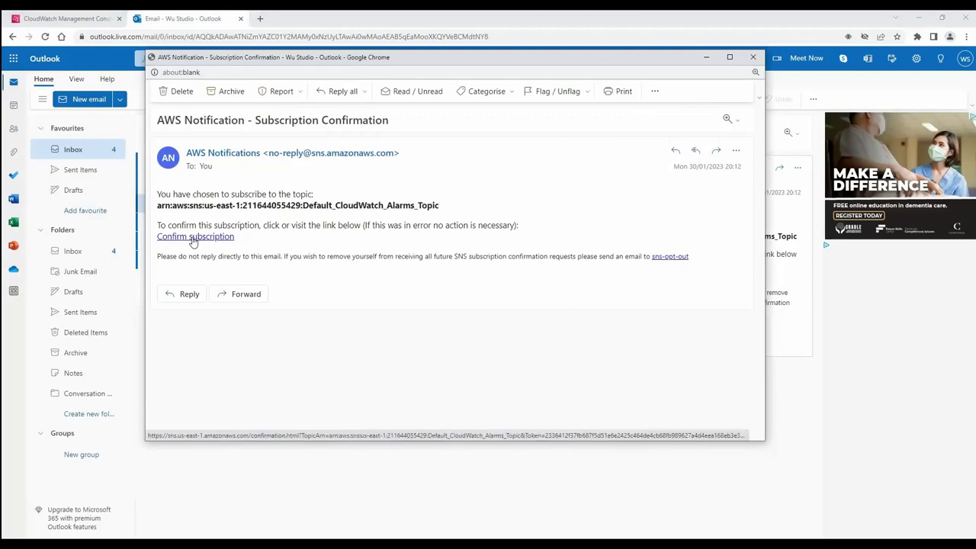
pyautogui.click(193, 237)
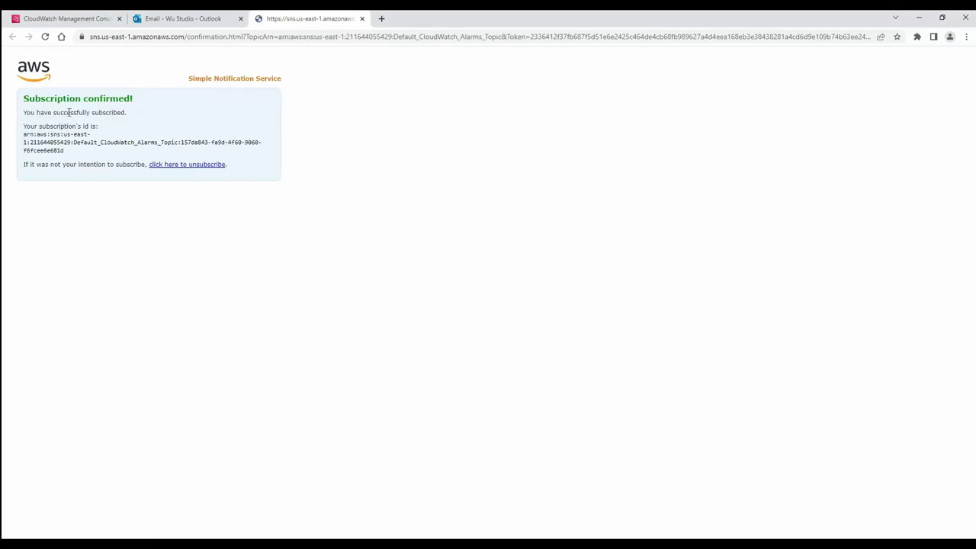
pyautogui.click(362, 18)
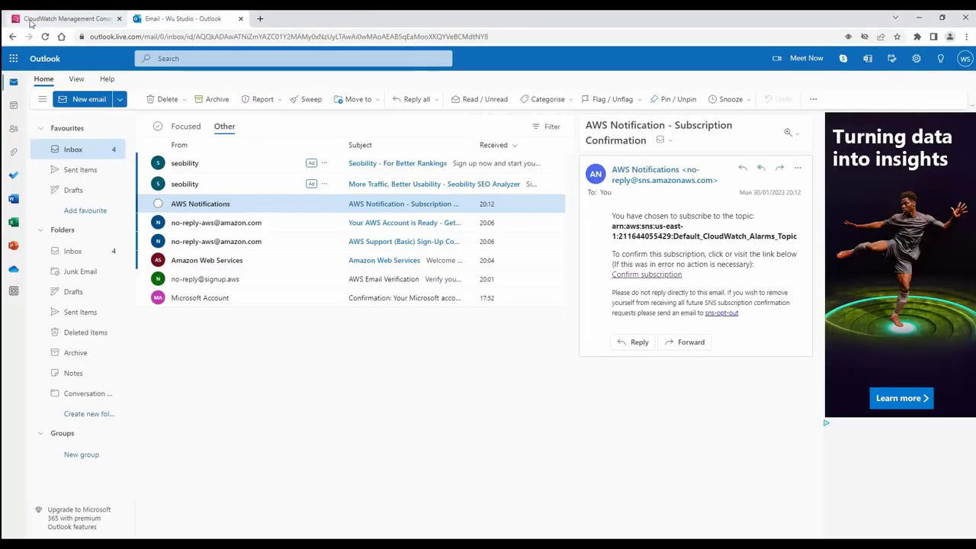
pyautogui.click(30, 23)
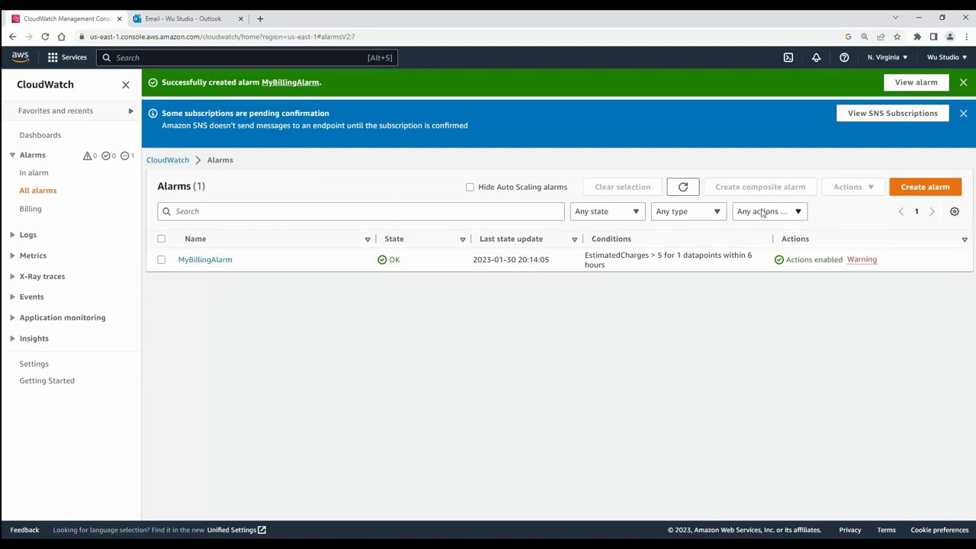
# Refresh the alarms so MyBillingAlarm shows OK, then start a new budget in AWS Budgets
pyautogui.click(686, 191)
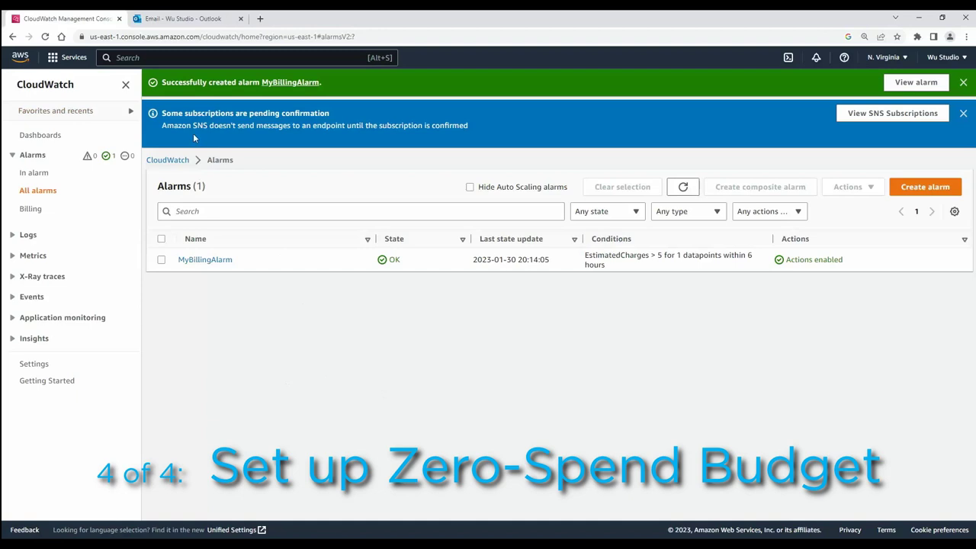
pyautogui.click(179, 59)
pyautogui.write('budget')
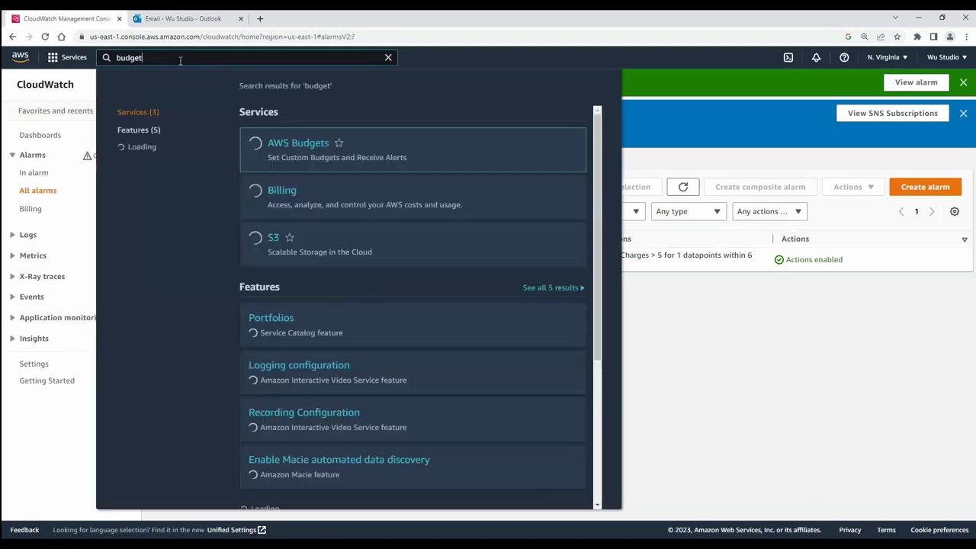
pyautogui.click(286, 150)
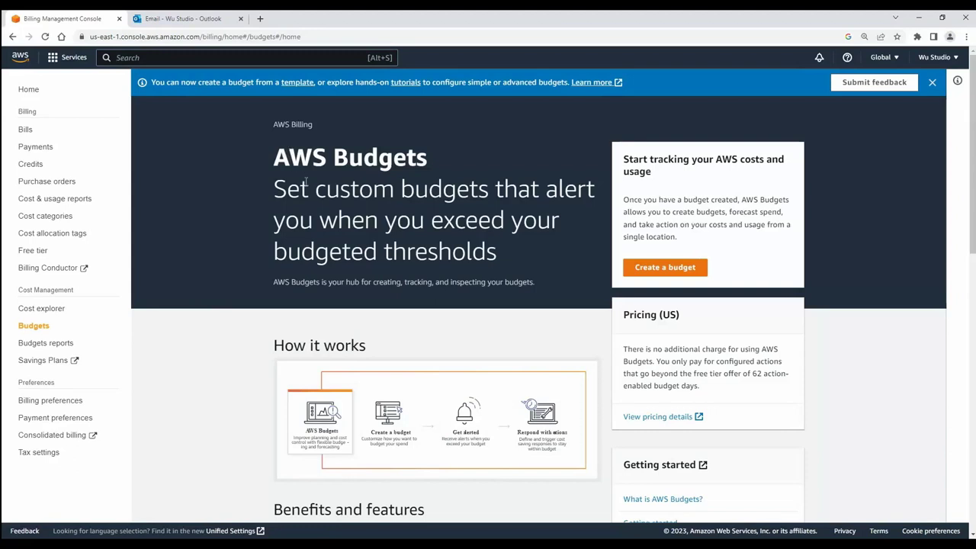
pyautogui.click(632, 274)
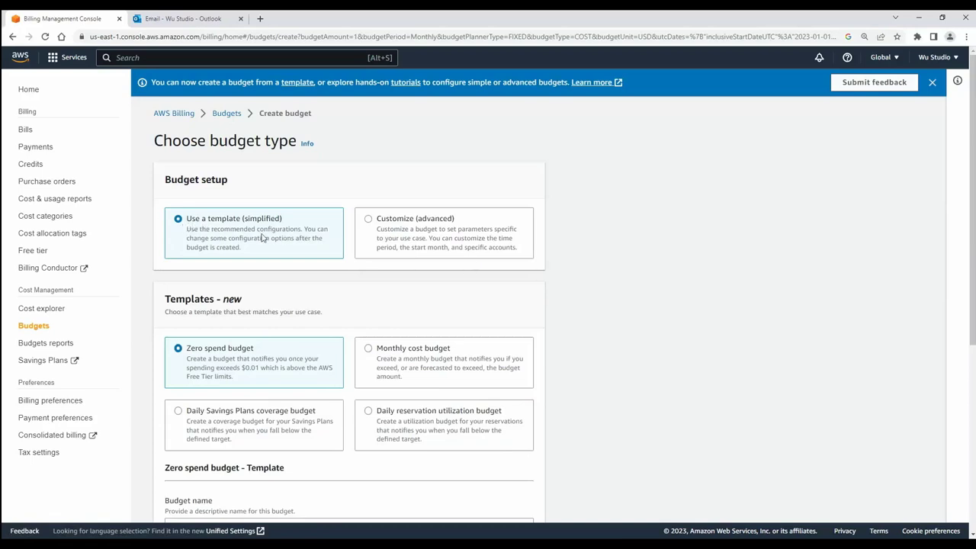
# Create 'My Zero-Spend Budget' from the Zero spend template, alerting the account e-mail over $0.01
pyautogui.scroll(-1, 279, 243)
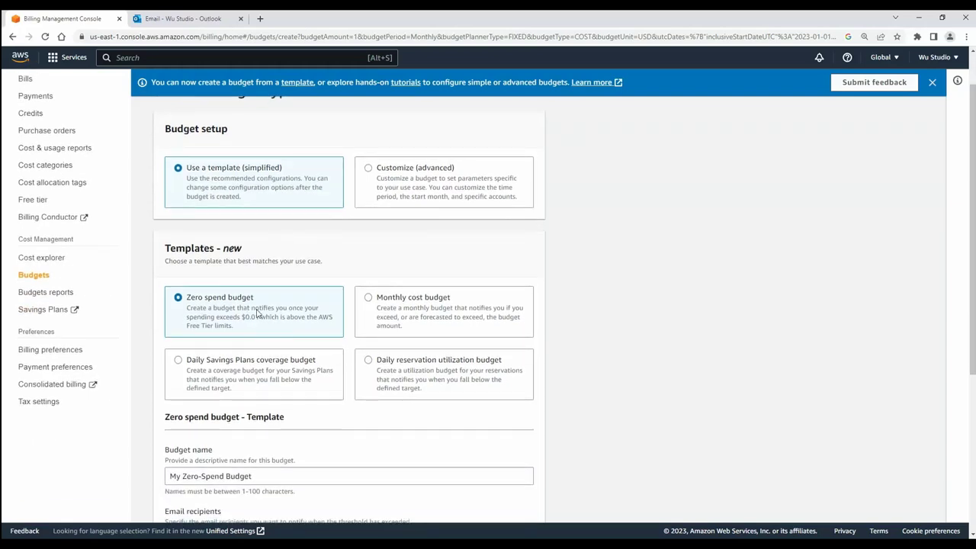
pyautogui.scroll(-2, 256, 313)
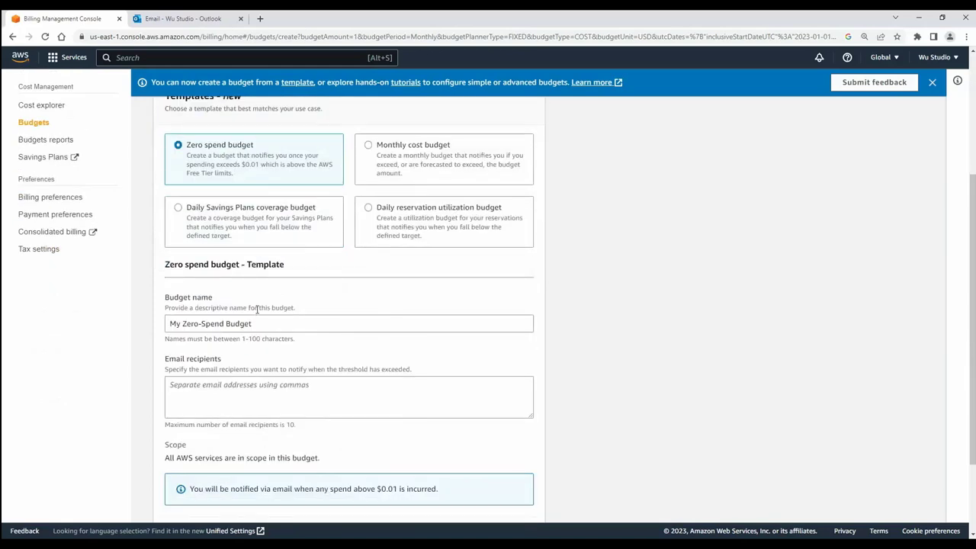
pyautogui.scroll(-1, 257, 309)
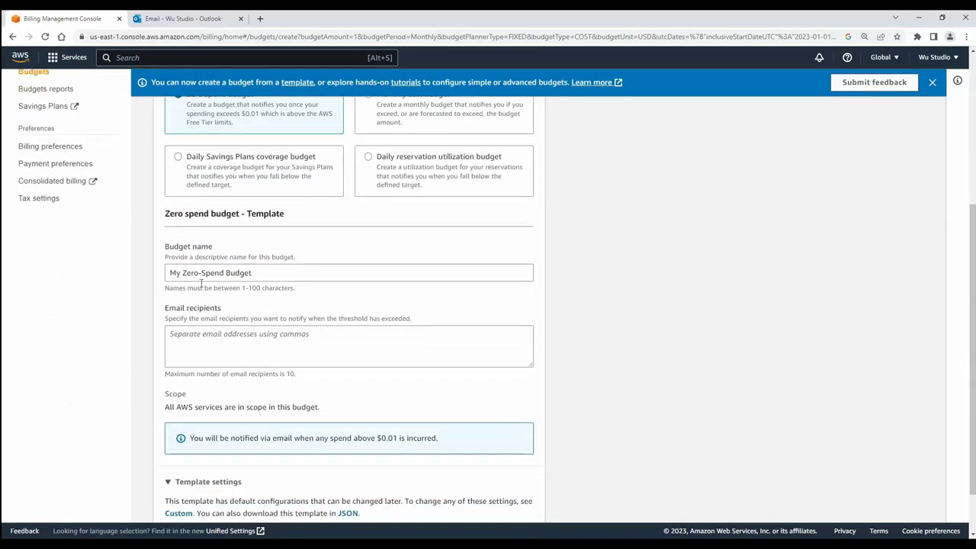
pyautogui.click(207, 338)
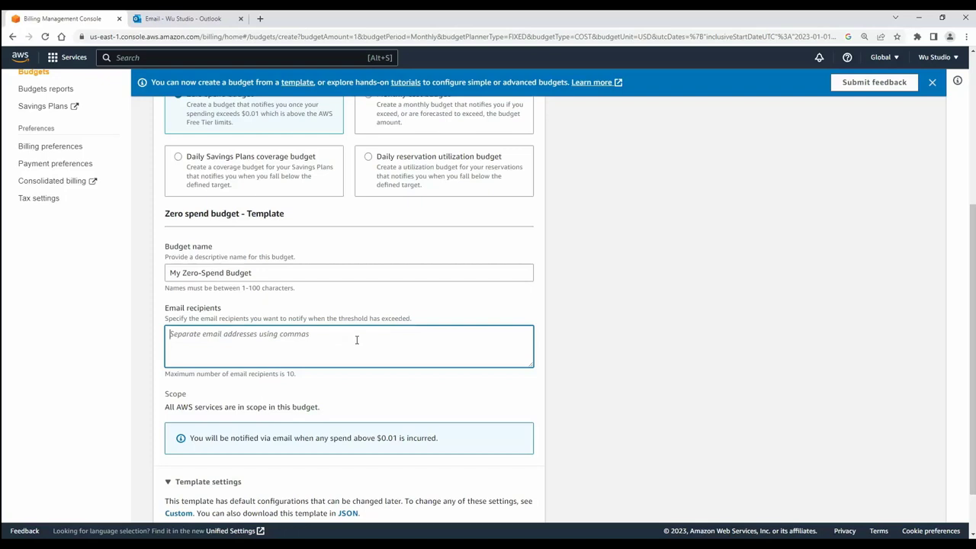
pyautogui.hotkey('ctrl', 'v')
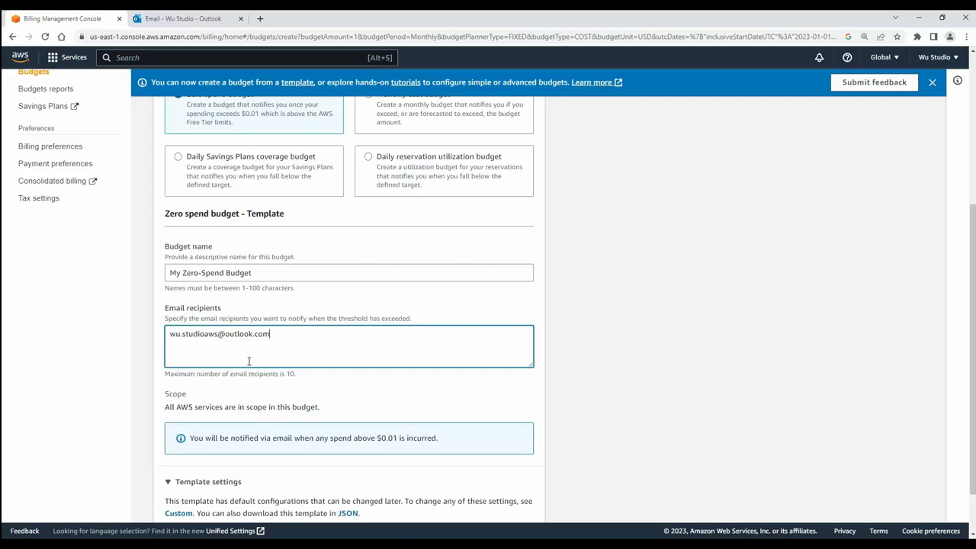
pyautogui.scroll(-2, 264, 357)
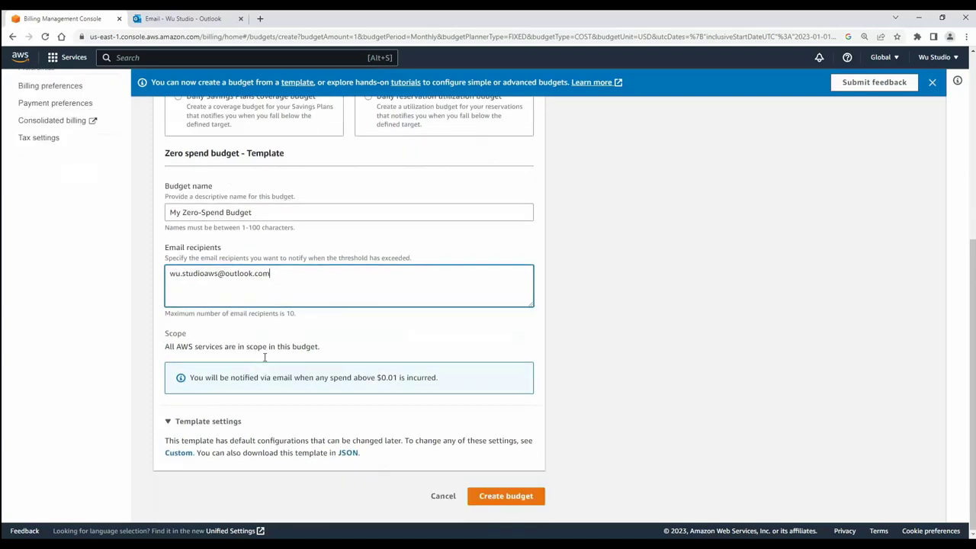
pyautogui.click(505, 496)
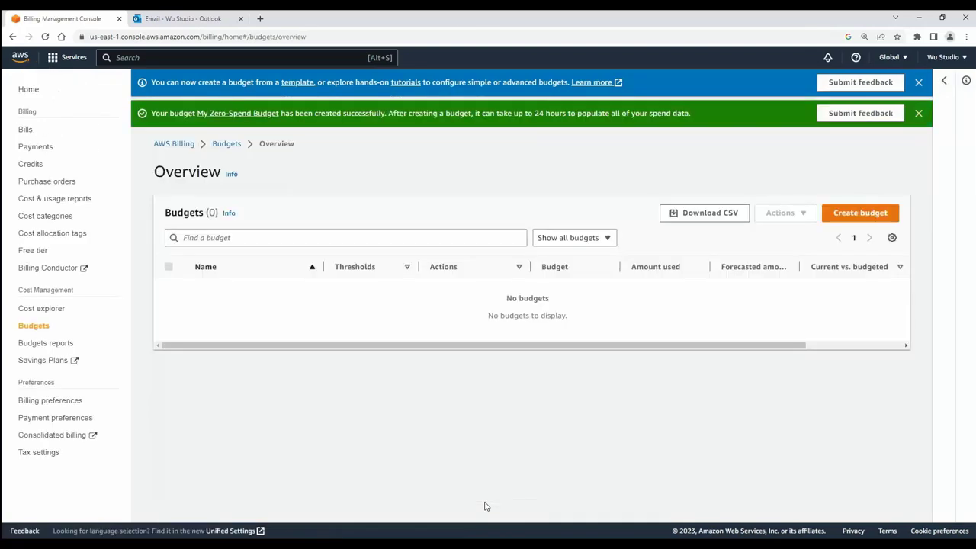